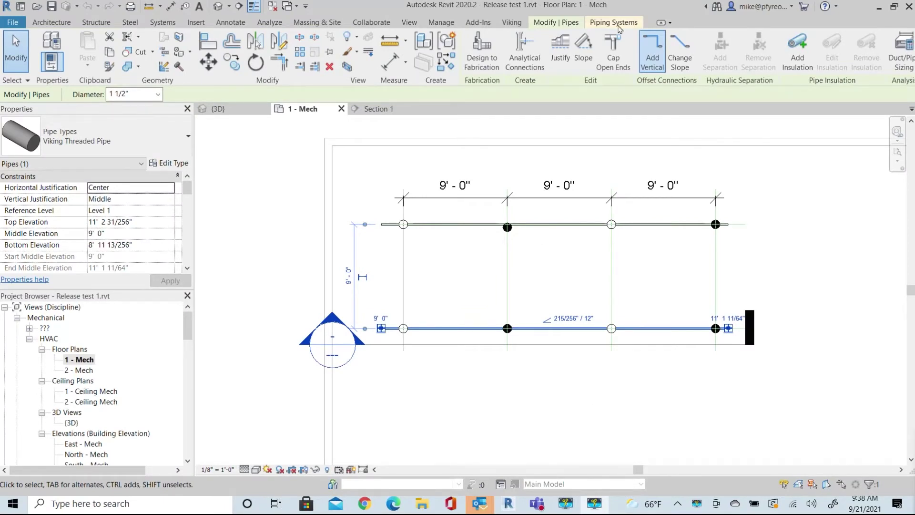
Step: Browse the Viking sprinkler utilities, opening and closing the armover creation tool
{"action": "left_click", "coordinate": [513, 22]}
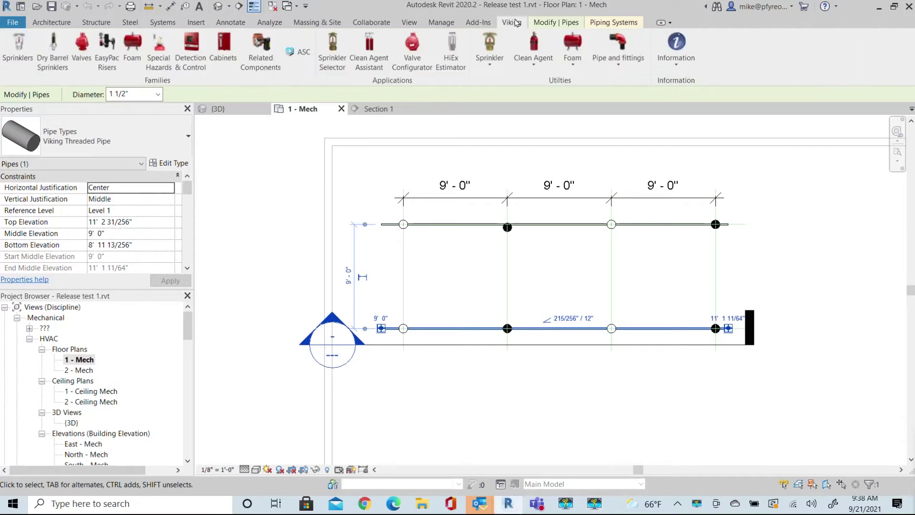
{"action": "left_click", "coordinate": [496, 45]}
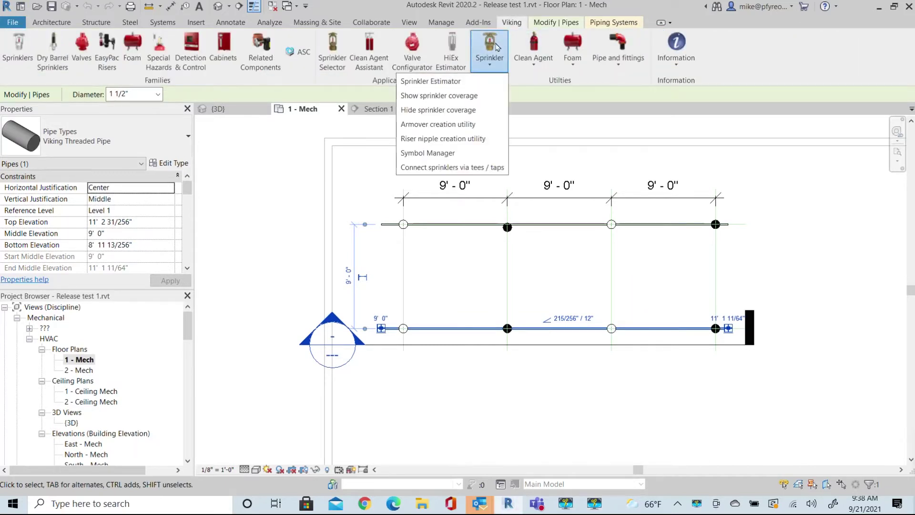
{"action": "left_click", "coordinate": [446, 125]}
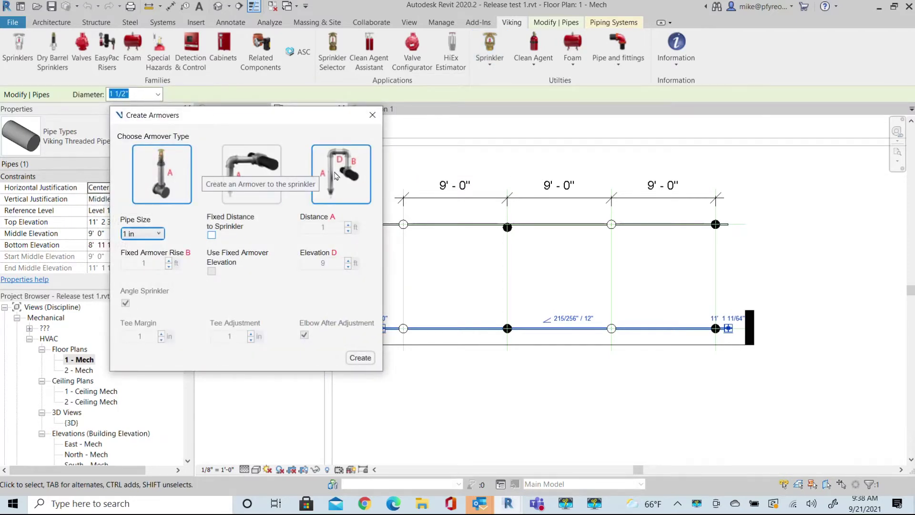
{"action": "left_click", "coordinate": [372, 115]}
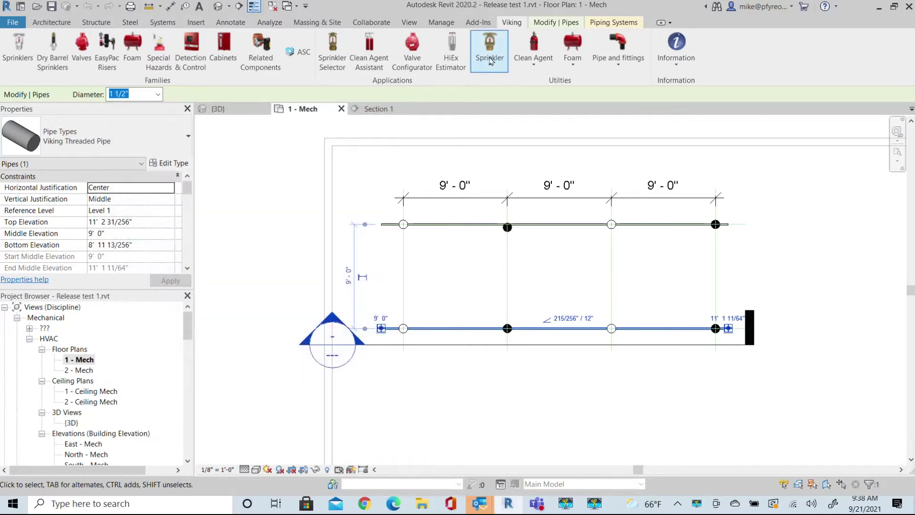
{"action": "left_click", "coordinate": [491, 59]}
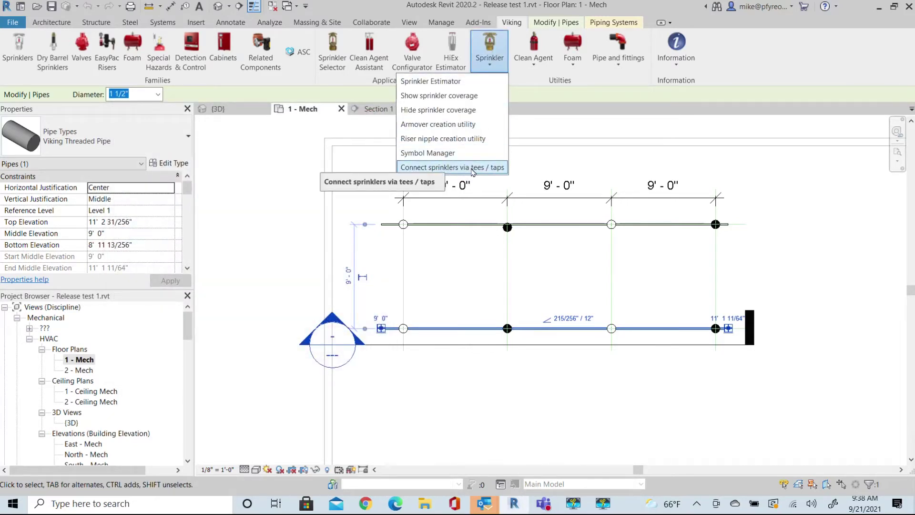
{"action": "left_click", "coordinate": [543, 168]}
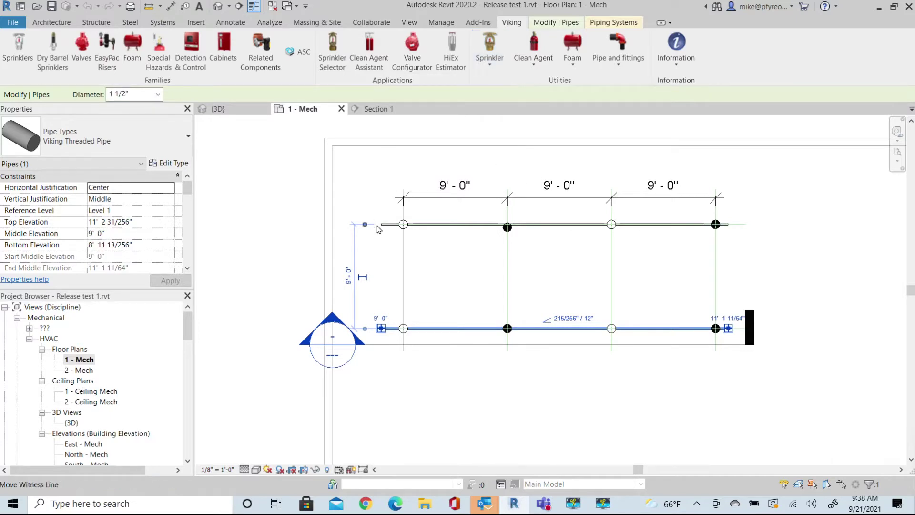
Step: Inspect the flat top branch pipe and the sloped pipe in Section 1, then return to 1 - Mech
{"action": "left_click", "coordinate": [406, 229]}
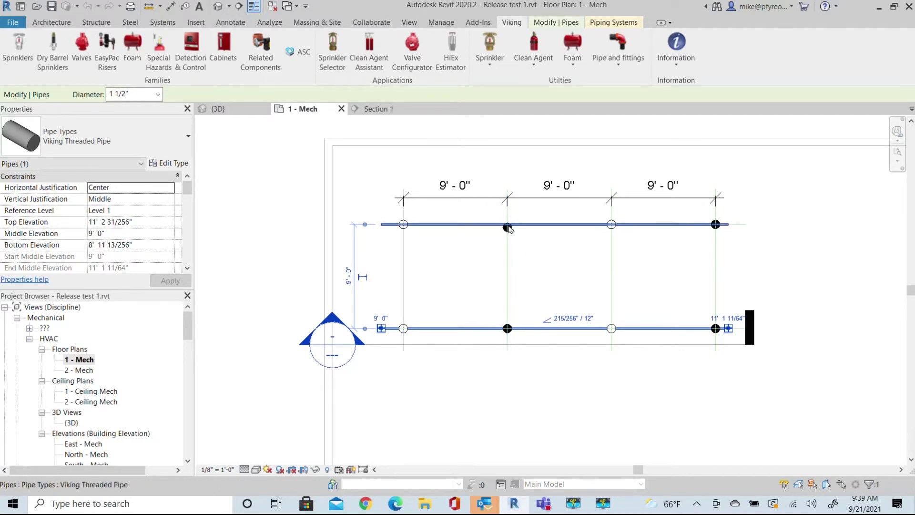
{"action": "scroll", "coordinate": [508, 228], "scroll_direction": "up", "scroll_amount": 3}
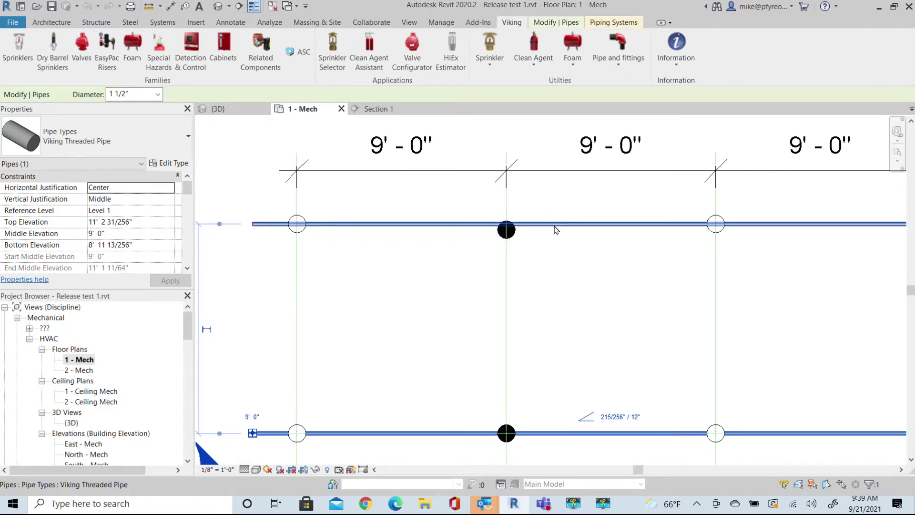
{"action": "scroll", "coordinate": [556, 230], "scroll_direction": "down", "scroll_amount": 2}
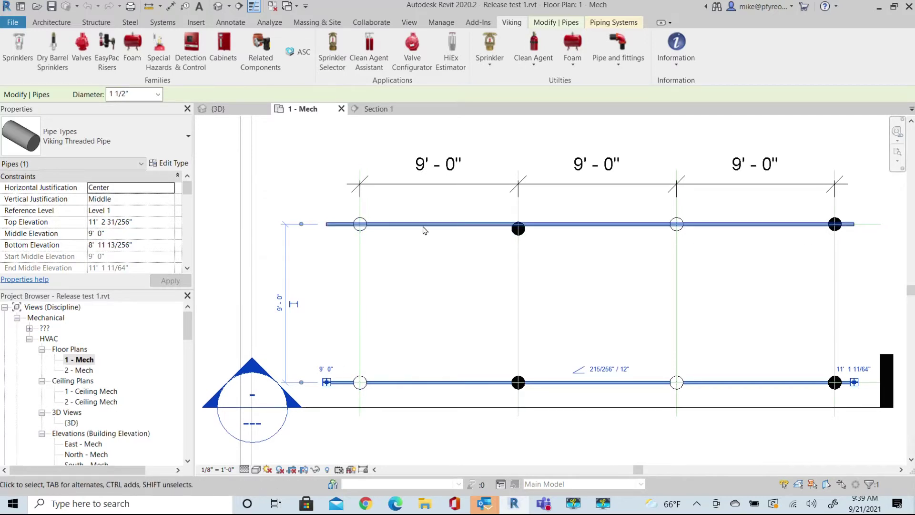
{"action": "left_click", "coordinate": [379, 112]}
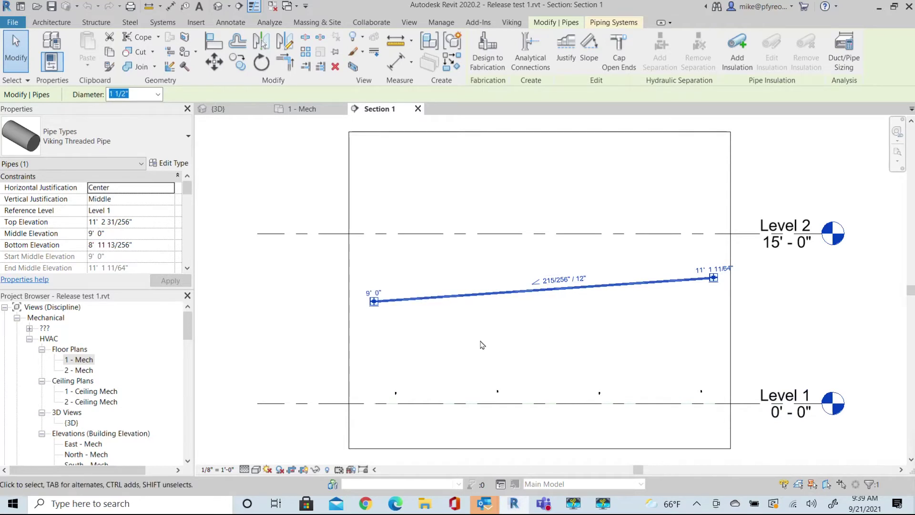
{"action": "scroll", "coordinate": [457, 407], "scroll_direction": "up", "scroll_amount": 2}
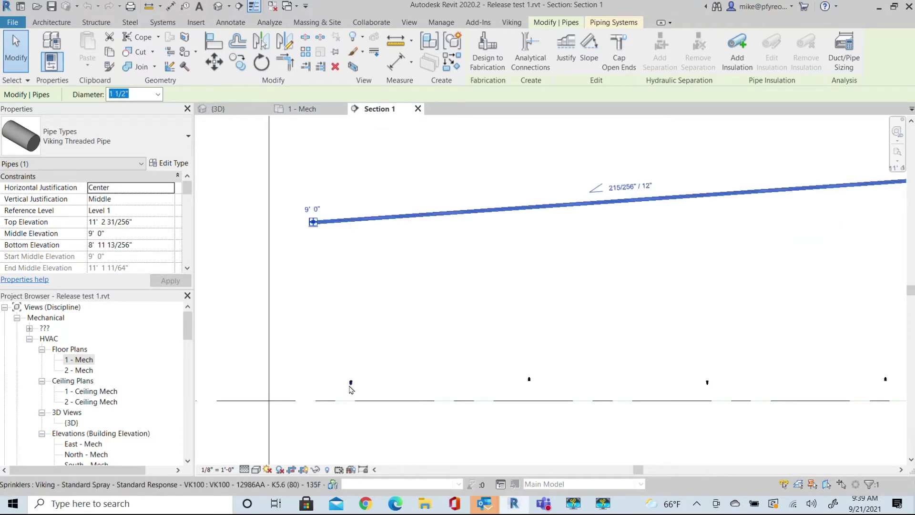
{"action": "scroll", "coordinate": [402, 386], "scroll_direction": "up", "scroll_amount": 2}
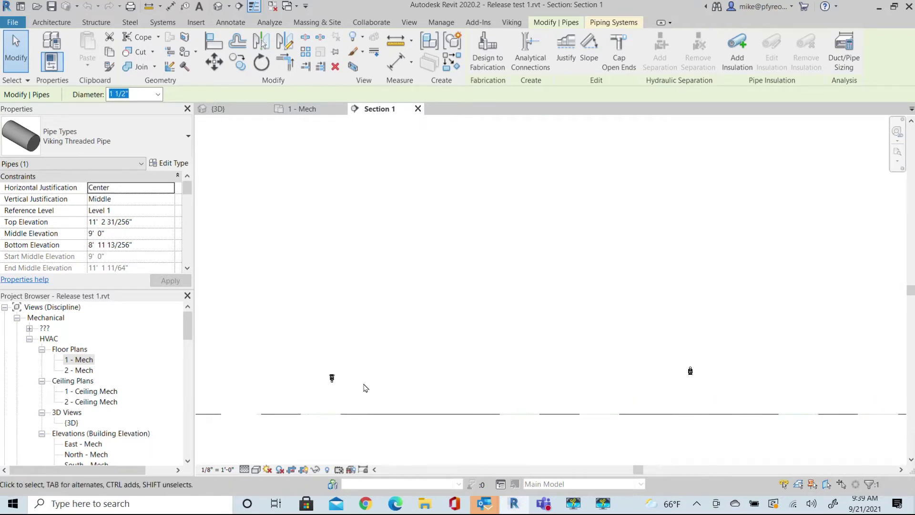
{"action": "scroll", "coordinate": [362, 386], "scroll_direction": "up", "scroll_amount": 2}
{"action": "scroll", "coordinate": [772, 388], "scroll_direction": "down", "scroll_amount": 4}
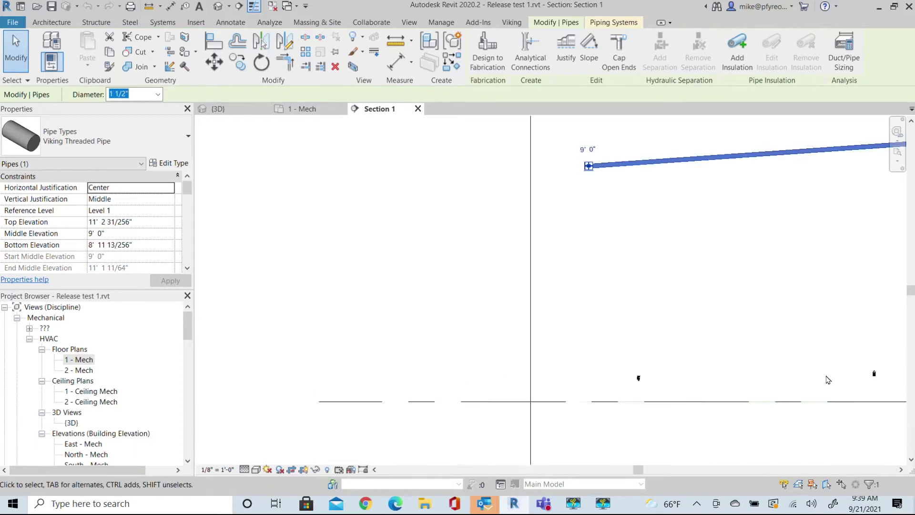
{"action": "middle_click_drag", "start_coordinate": [827, 378], "coordinate": [678, 389]}
{"action": "scroll", "coordinate": [704, 382], "scroll_direction": "up", "scroll_amount": 2}
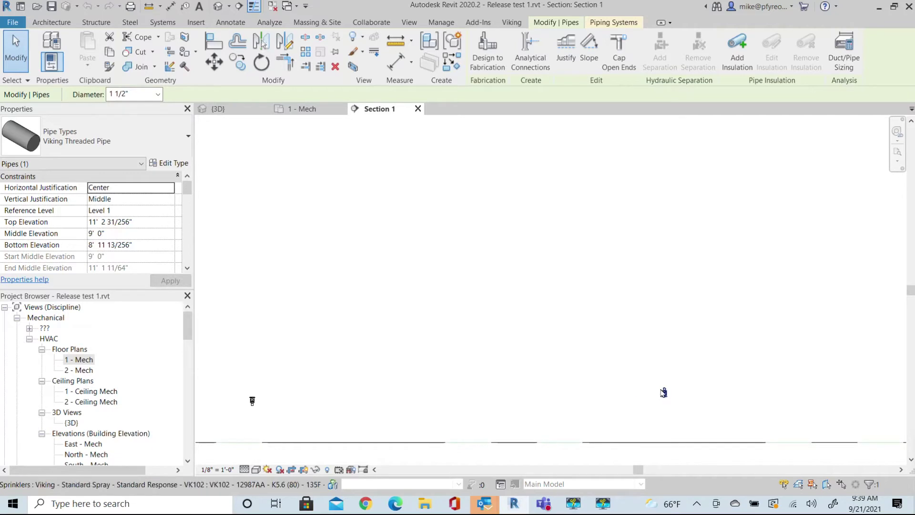
{"action": "scroll", "coordinate": [661, 393], "scroll_direction": "down", "scroll_amount": 1}
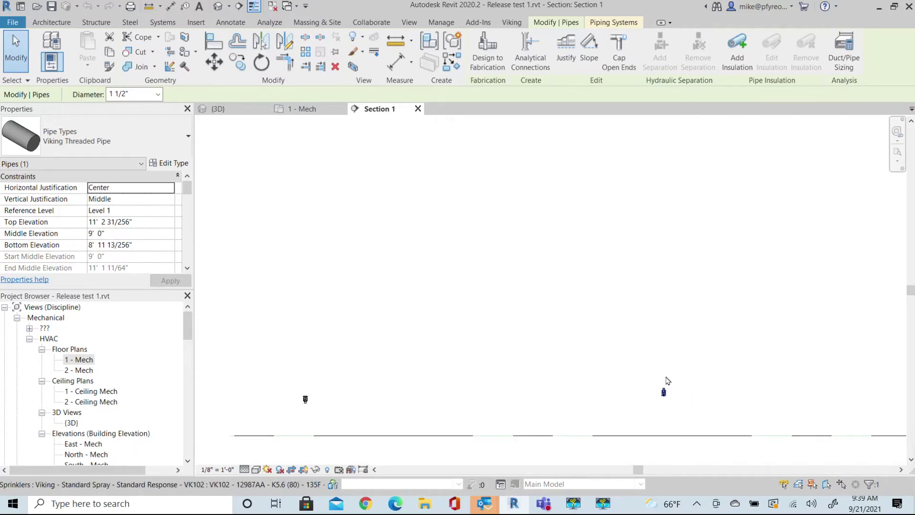
{"action": "left_click", "coordinate": [312, 109]}
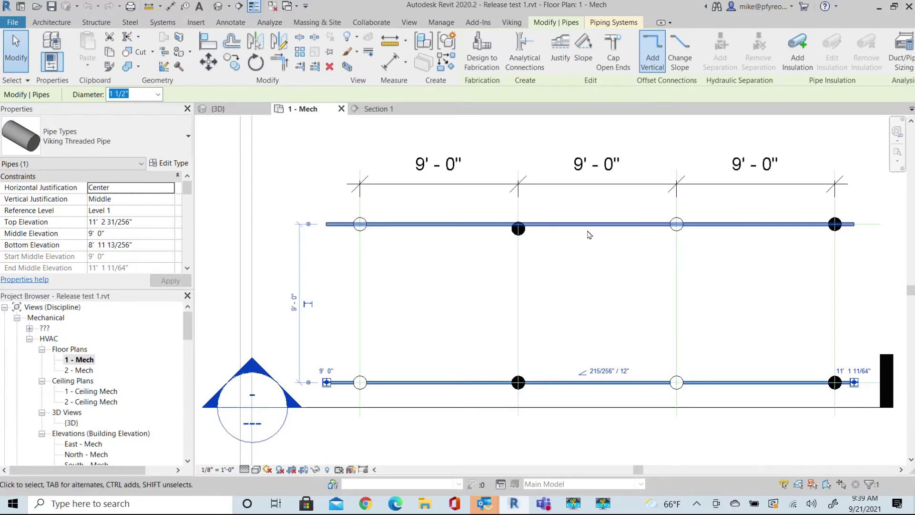
Step: Connect the top branch sprinklers, then the sloped lower branch sprinklers, via tees/taps and view in 3D
{"action": "left_click", "coordinate": [514, 22]}
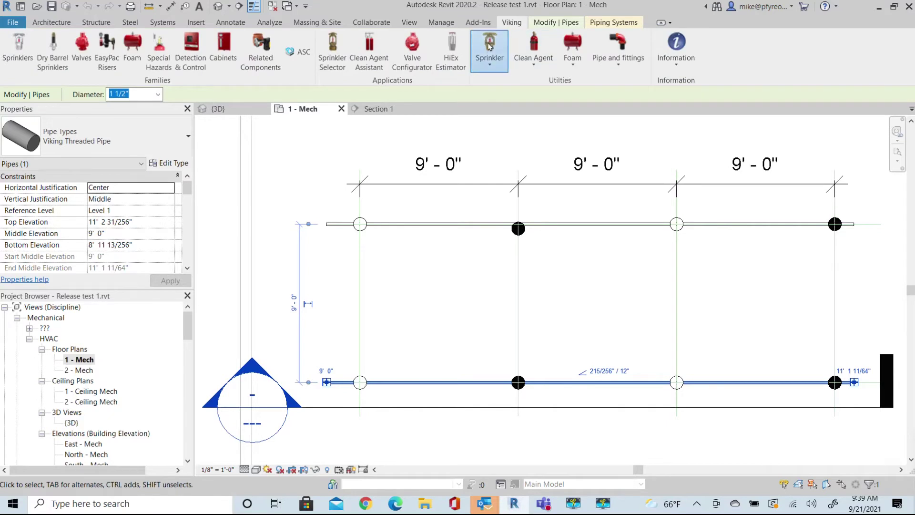
{"action": "left_click", "coordinate": [489, 55]}
{"action": "left_click", "coordinate": [450, 167]}
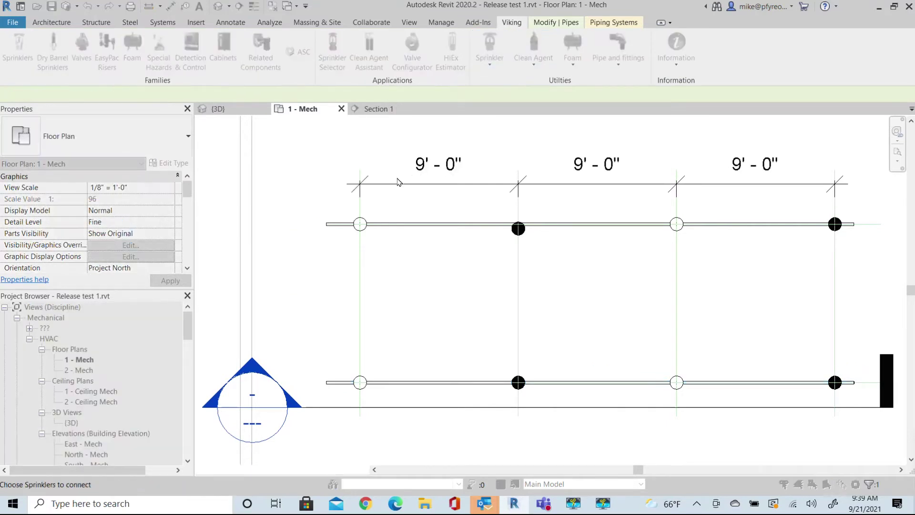
{"action": "left_click_drag", "start_coordinate": [328, 187], "coordinate": [838, 296]}
{"action": "left_click_drag", "start_coordinate": [342, 312], "coordinate": [863, 443]}
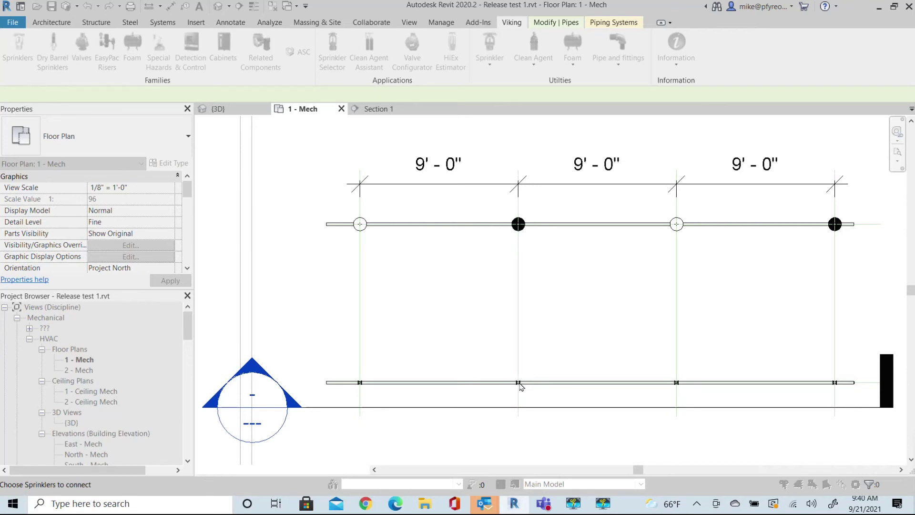
{"action": "left_click", "coordinate": [225, 109]}
{"action": "scroll", "coordinate": [523, 227], "scroll_direction": "up", "scroll_amount": 6}
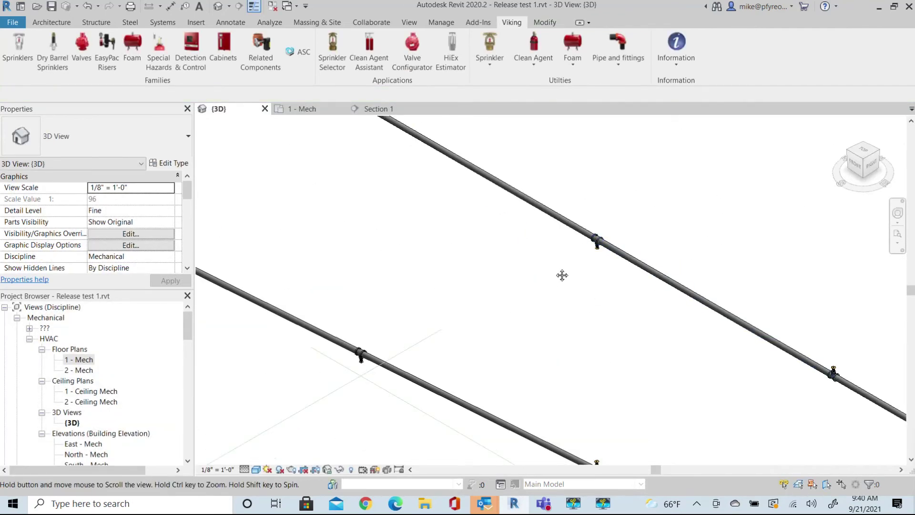
{"action": "middle_click_drag", "start_coordinate": [561, 273], "coordinate": [533, 326]}
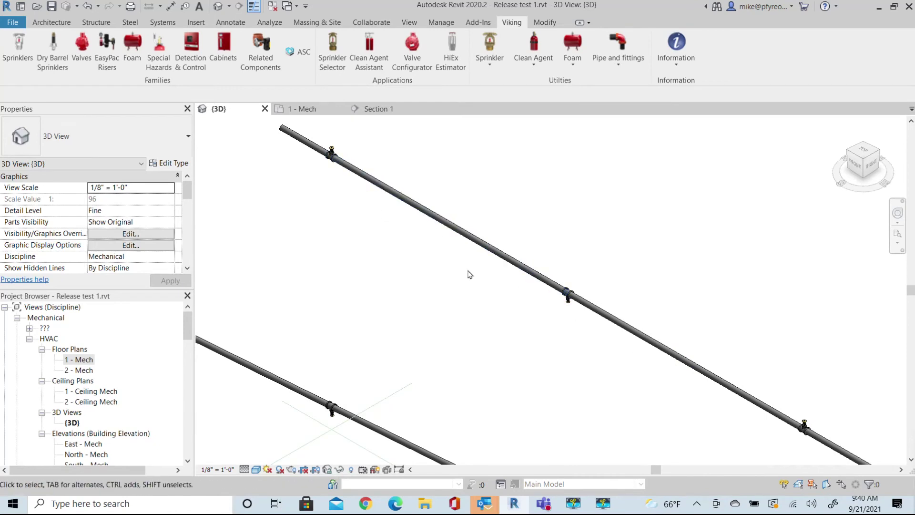
{"action": "middle_click_drag", "start_coordinate": [595, 332], "coordinate": [672, 339], "text": "shift"}
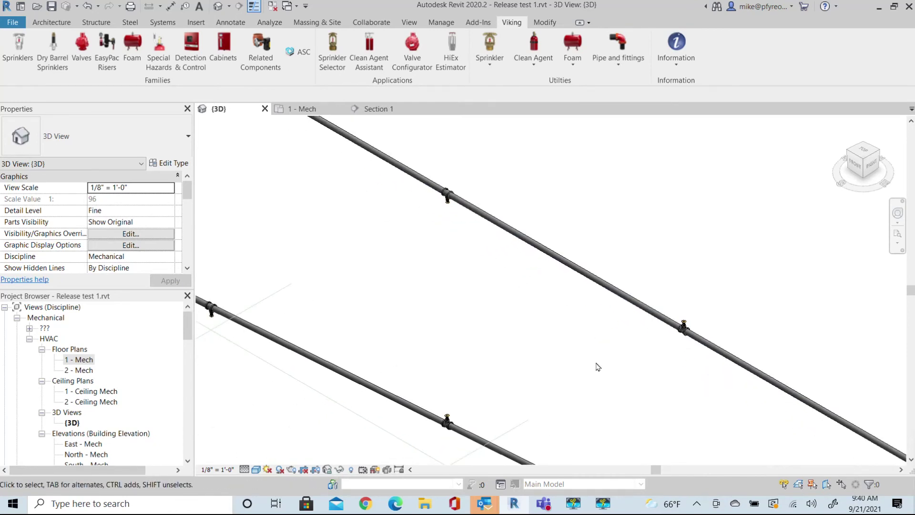
{"action": "middle_click_drag", "start_coordinate": [598, 367], "coordinate": [827, 420], "text": "shift"}
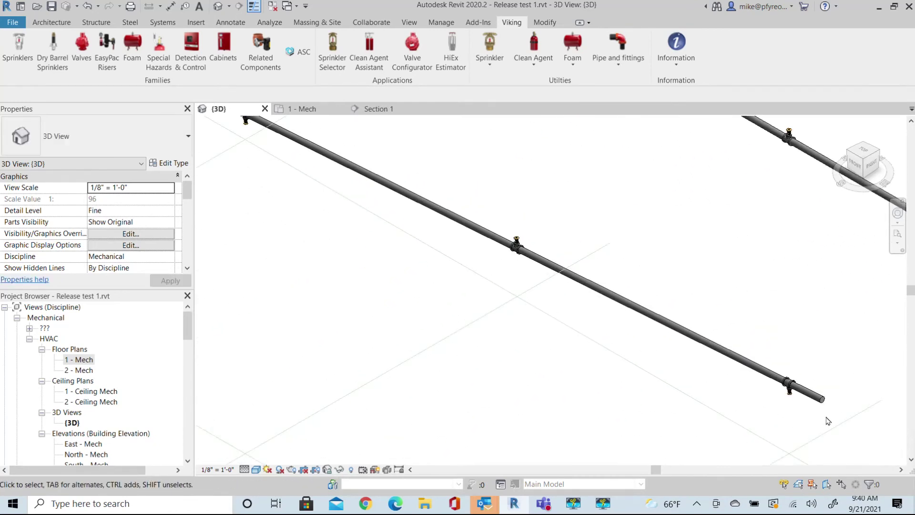
{"action": "left_click", "coordinate": [307, 109]}
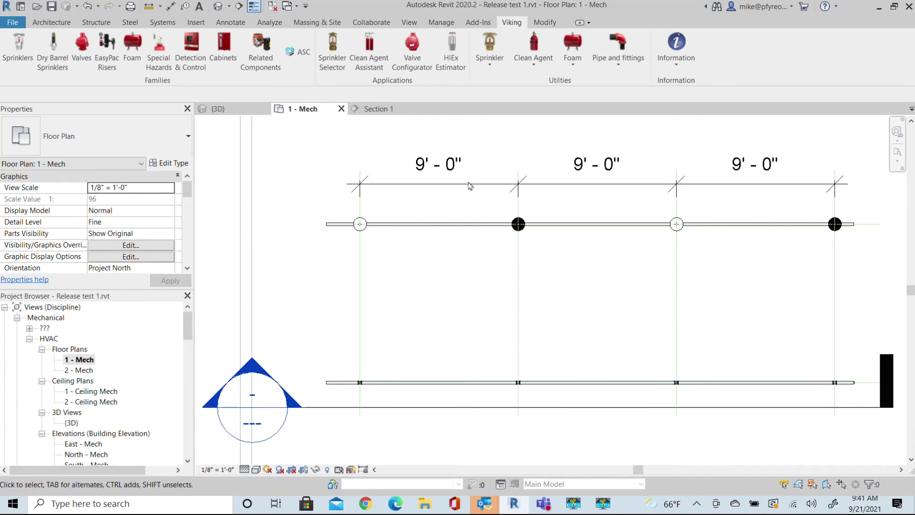
Step: Zoom and pan Section 1 along the sloped branch to show fittings at its four sprinklers
{"action": "left_click", "coordinate": [366, 109]}
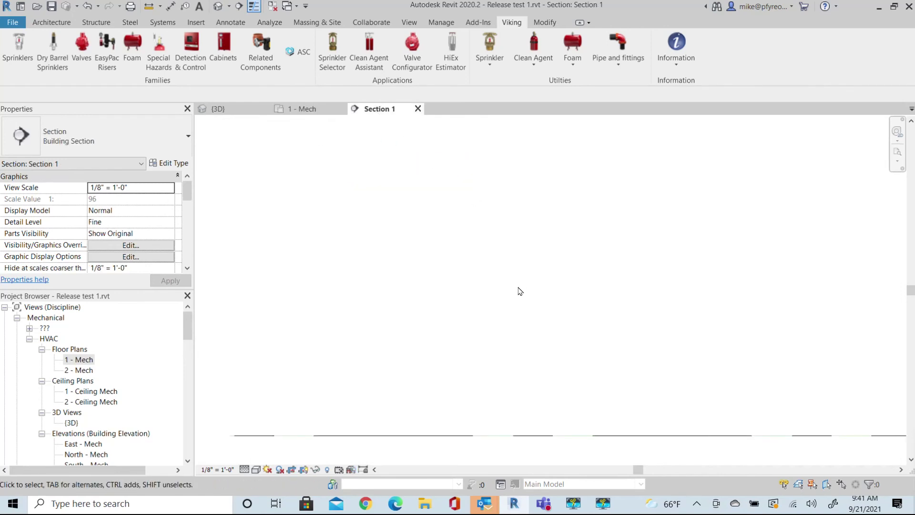
{"action": "scroll", "coordinate": [551, 366], "scroll_direction": "down", "scroll_amount": 5}
{"action": "scroll", "coordinate": [667, 244], "scroll_direction": "up", "scroll_amount": 2}
{"action": "middle_click_drag", "start_coordinate": [705, 261], "coordinate": [654, 299]}
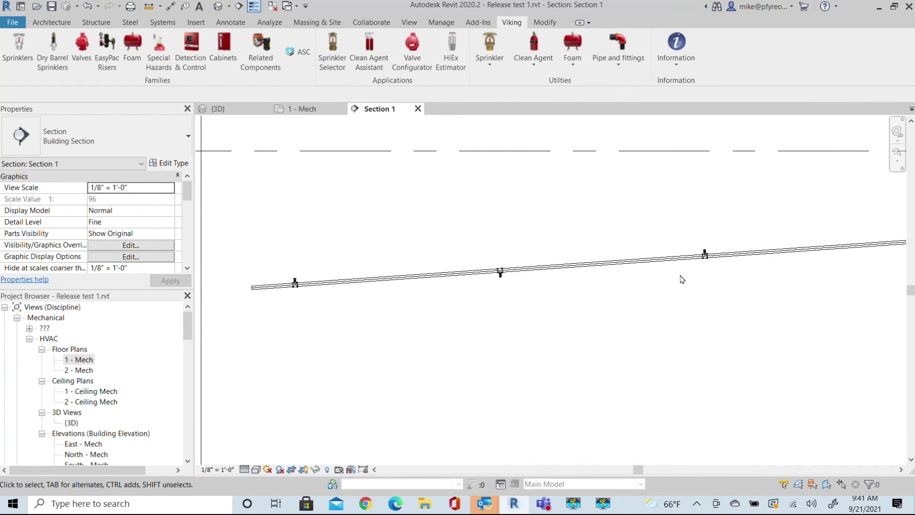
{"action": "middle_click_drag", "start_coordinate": [701, 276], "coordinate": [639, 288]}
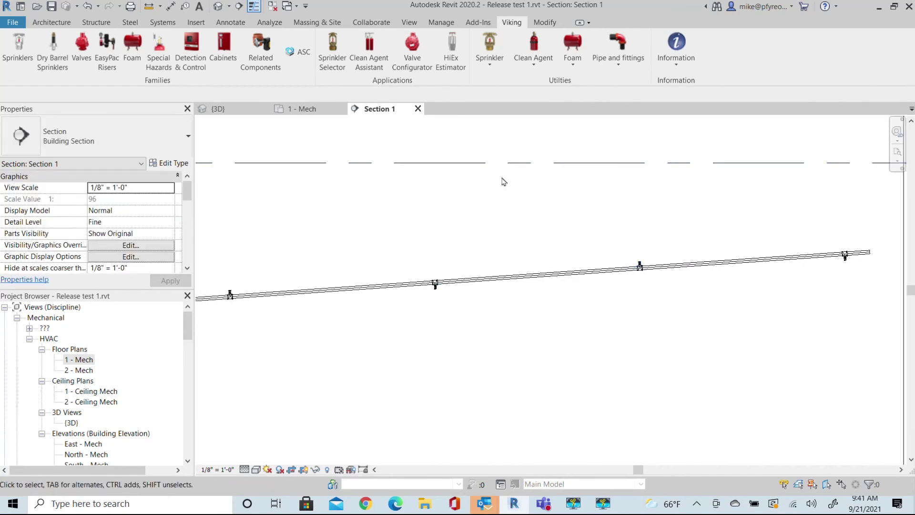